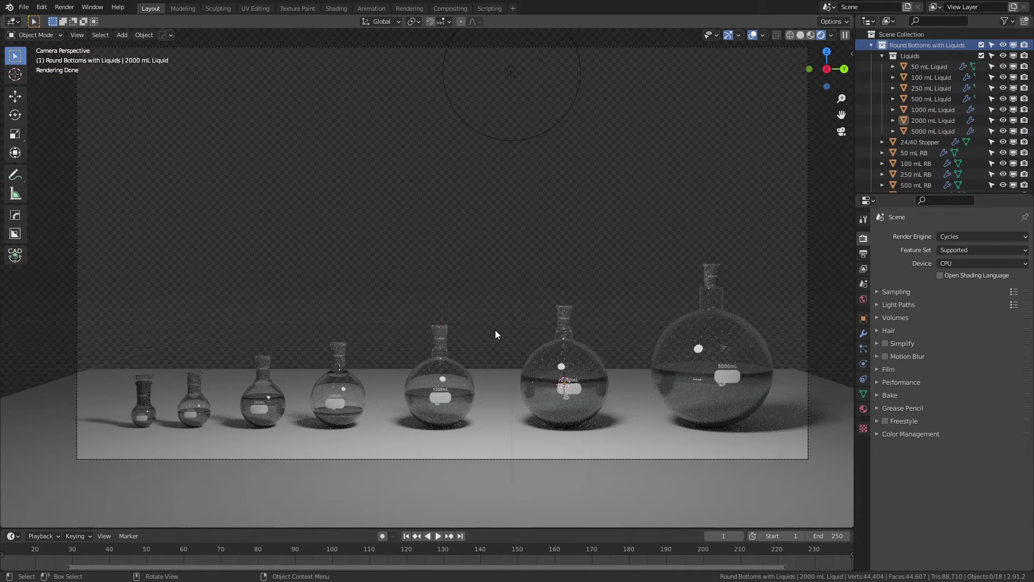
# - Duplicate the 24/40 stopper on the 50 mL flask, leaving the copy in place
pyautogui.scroll(3, 495, 332)
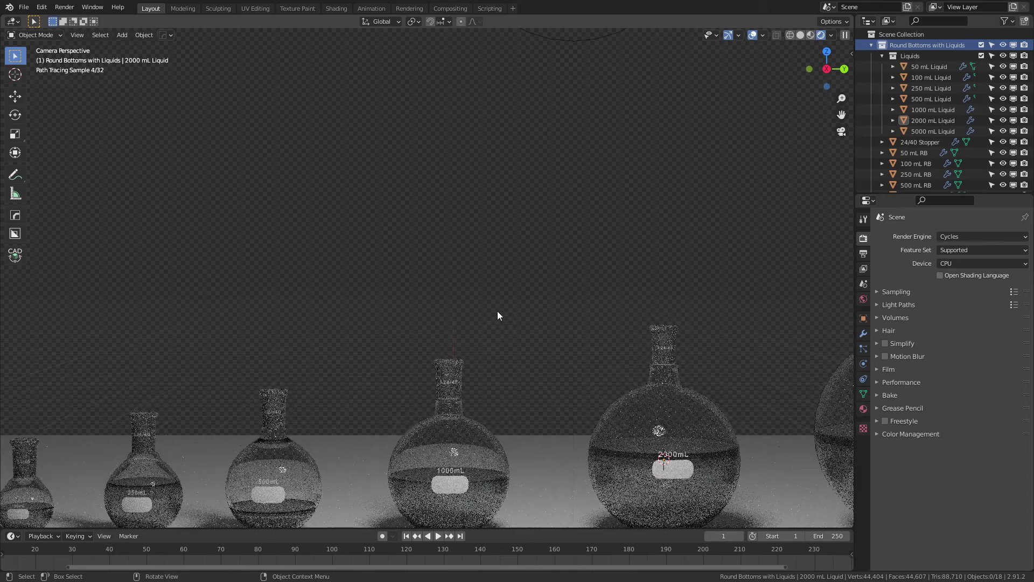
pyautogui.keyDown('shift'); pyautogui.moveTo(498, 311); pyautogui.dragTo(483, 227, button='middle'); pyautogui.keyUp('shift')
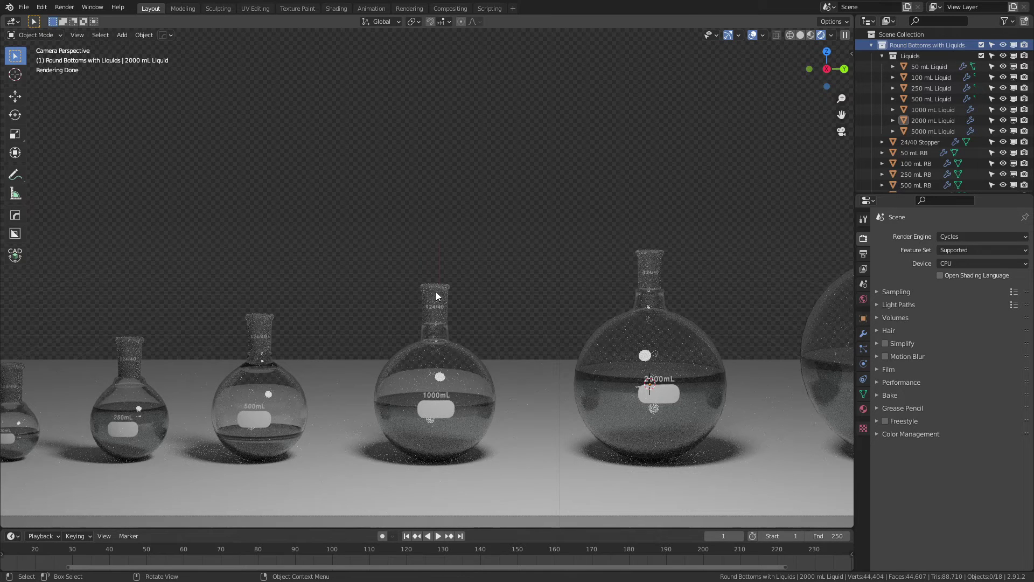
pyautogui.scroll(-3, 435, 292)
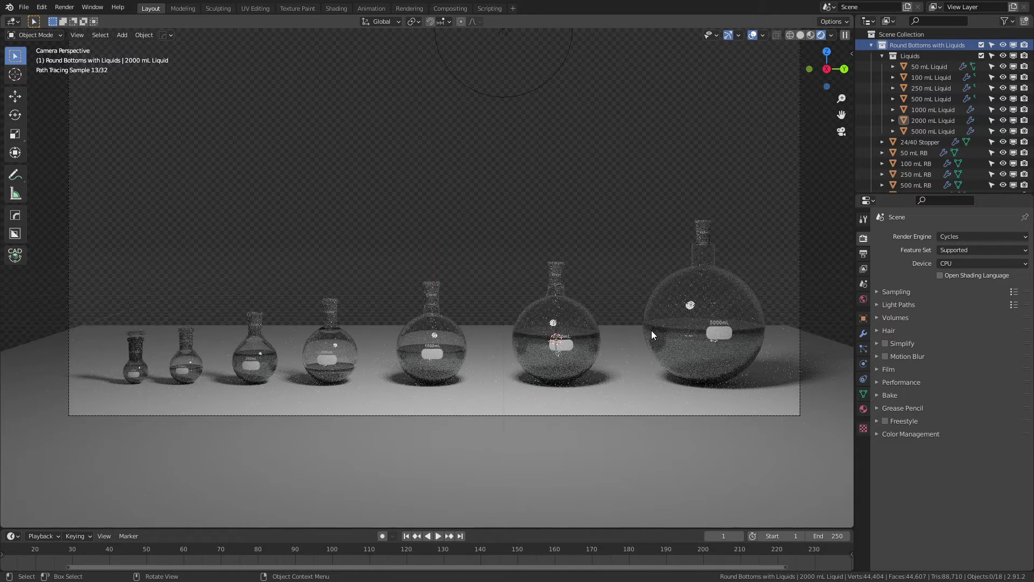
pyautogui.click(140, 334)
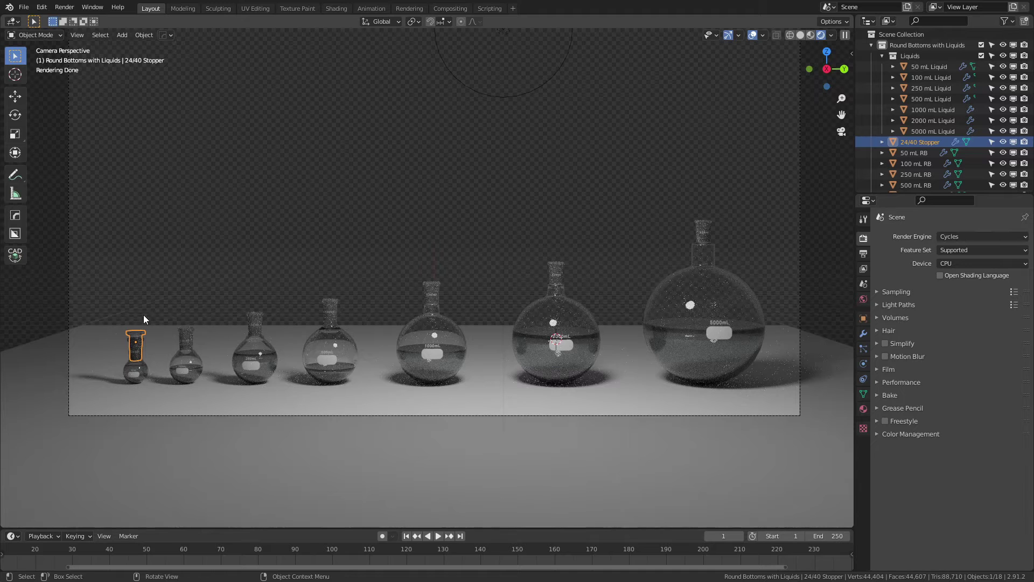
pyautogui.hotkey('shift', 'd')
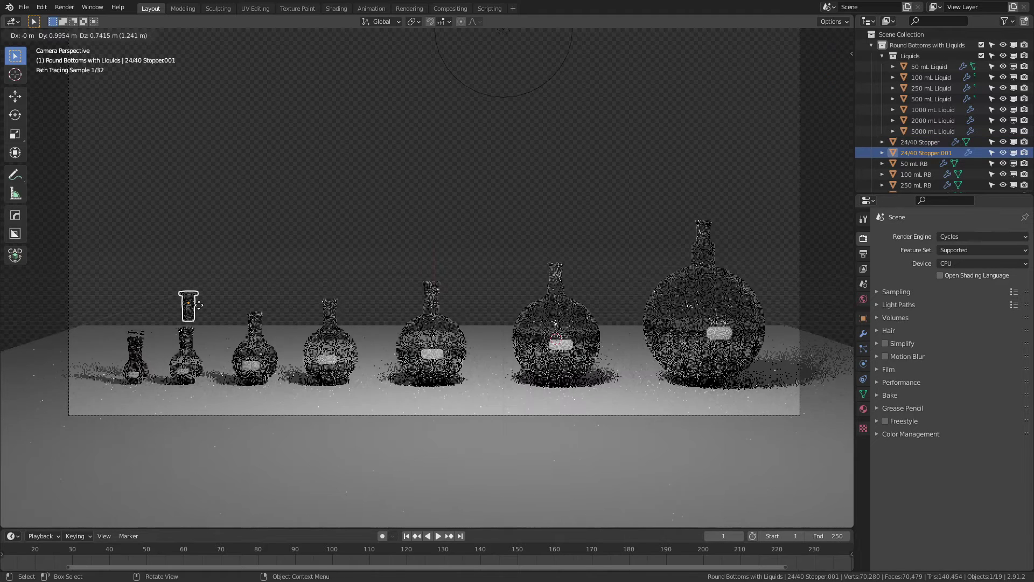
pyautogui.press('Escape')
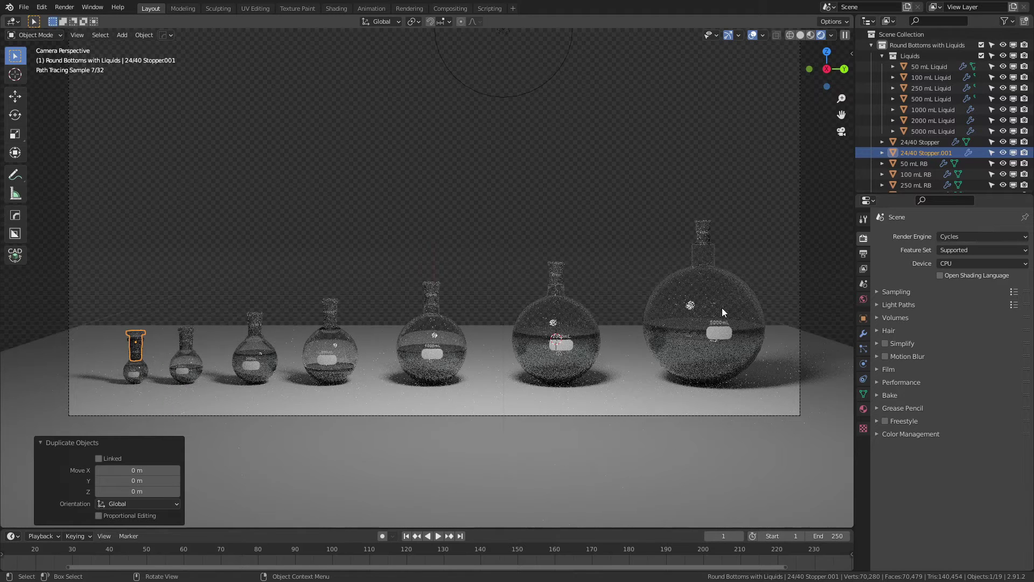
# - Snap the 3D cursor to the 2000 mL flask and snap the duplicated stopper to the cursor
pyautogui.click(550, 323)
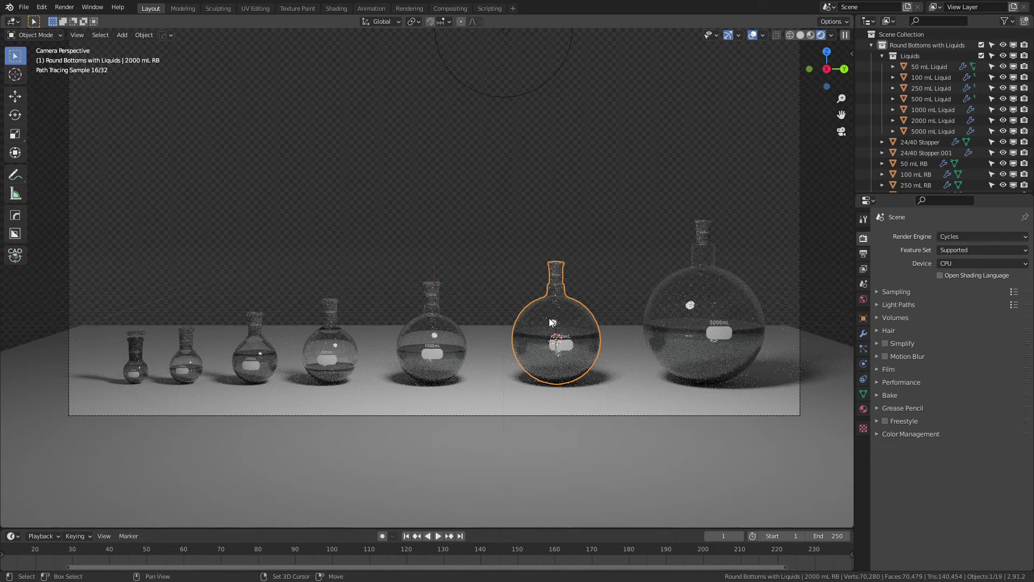
pyautogui.hotkey('shift', 's')
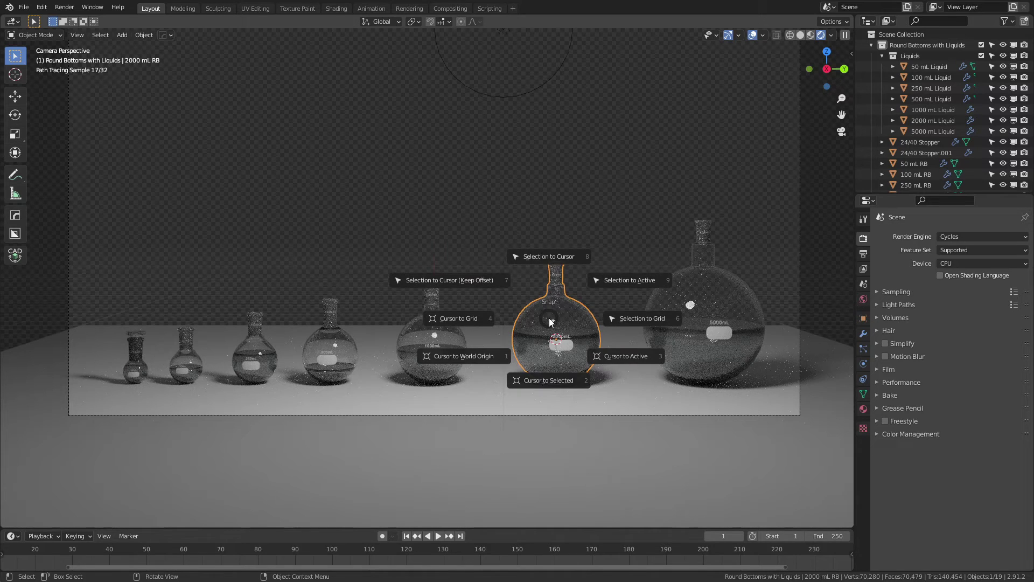
pyautogui.click(547, 381)
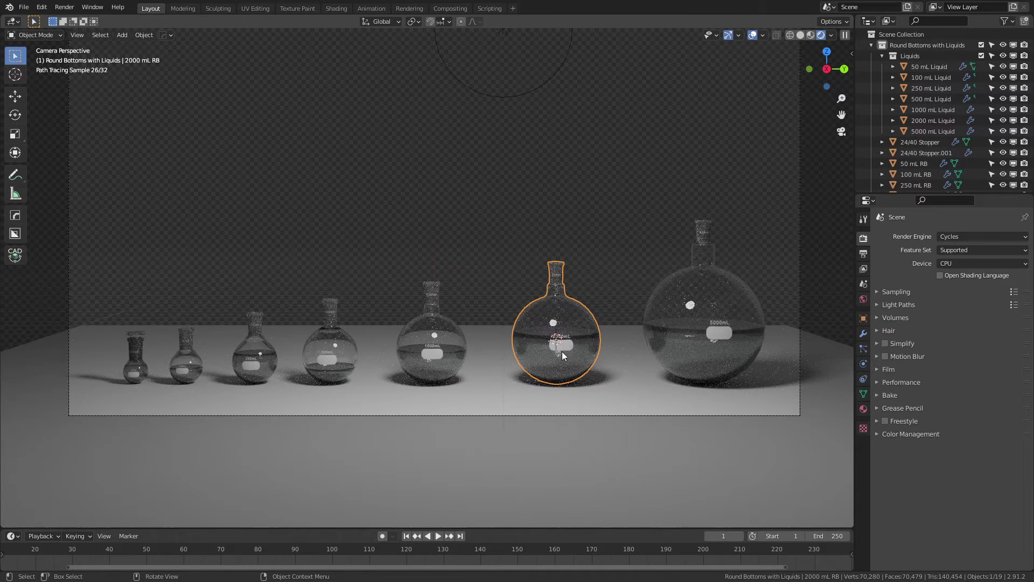
pyautogui.click(142, 336)
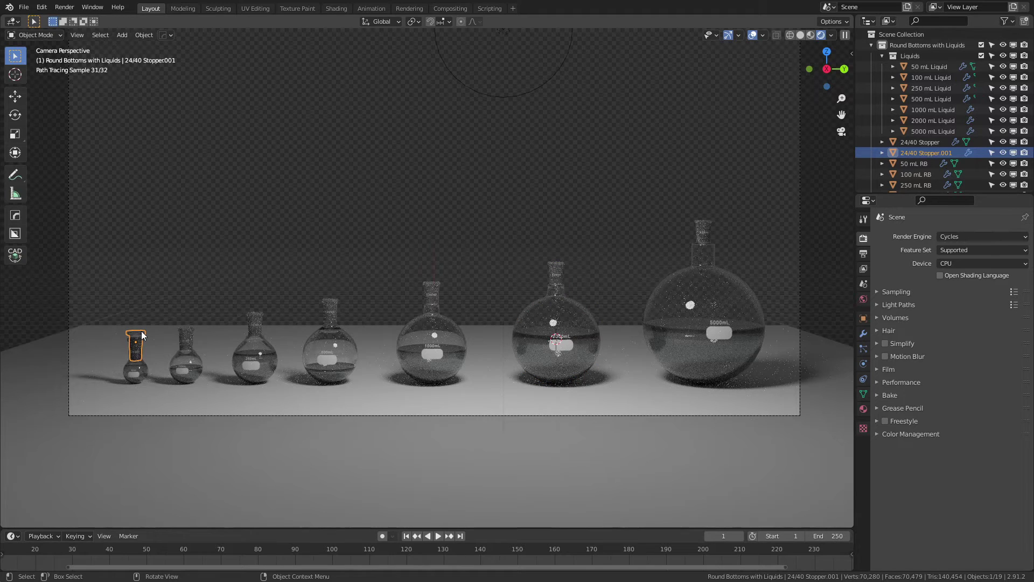
pyautogui.hotkey('shift', 's')
pyautogui.click(161, 272)
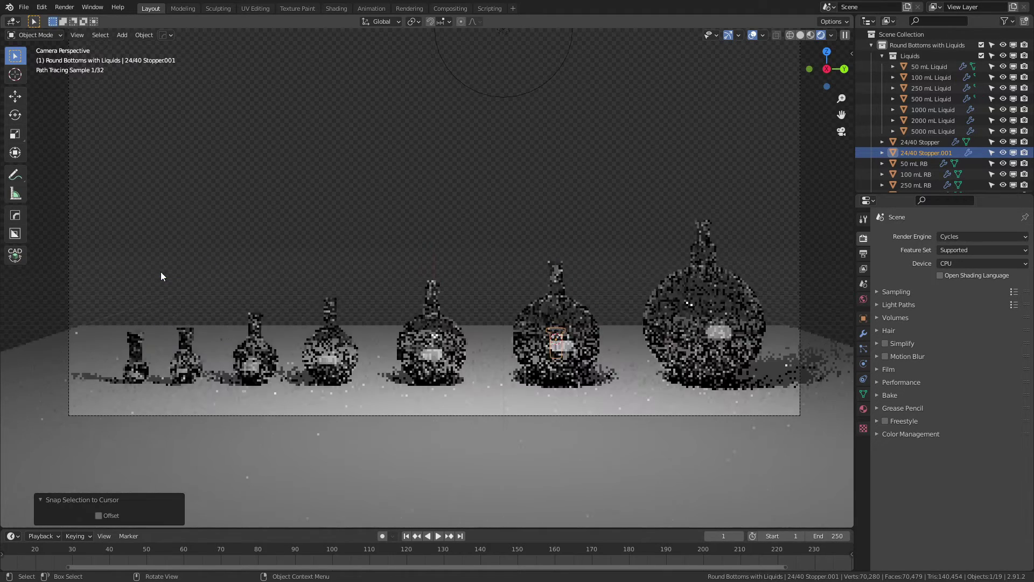
# - From the right orthographic view, raise the duplicated stopper about 1.37 m along Z into the 2000 mL flask's neck
pyautogui.press('KP_3')
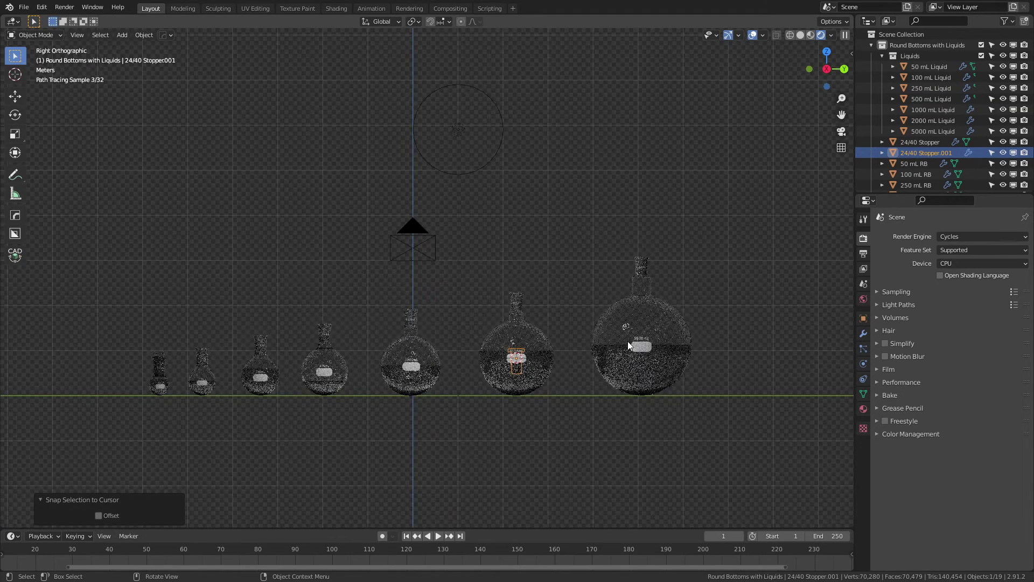
pyautogui.scroll(9, 584, 340)
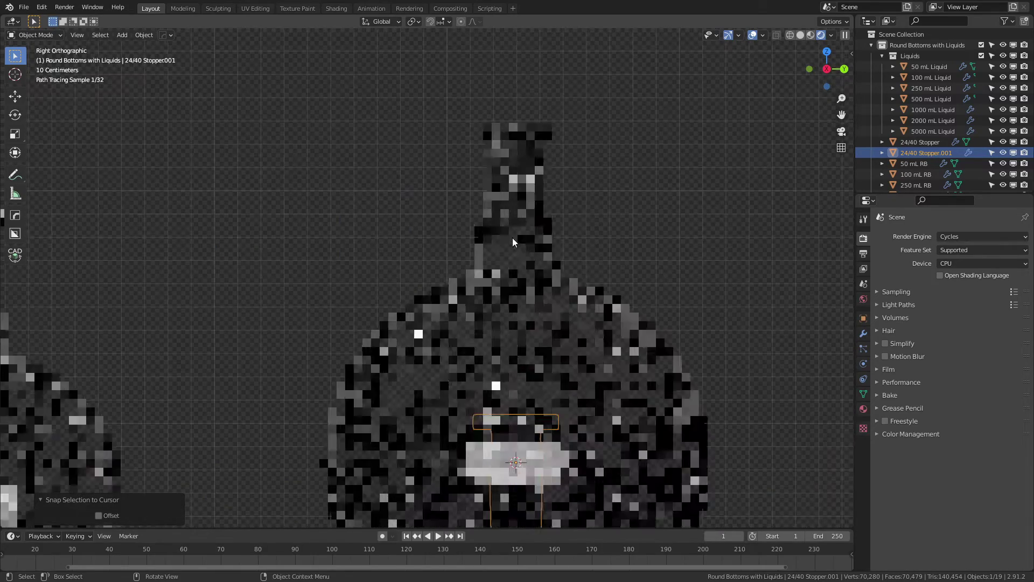
pyautogui.press('g')
pyautogui.press('z')
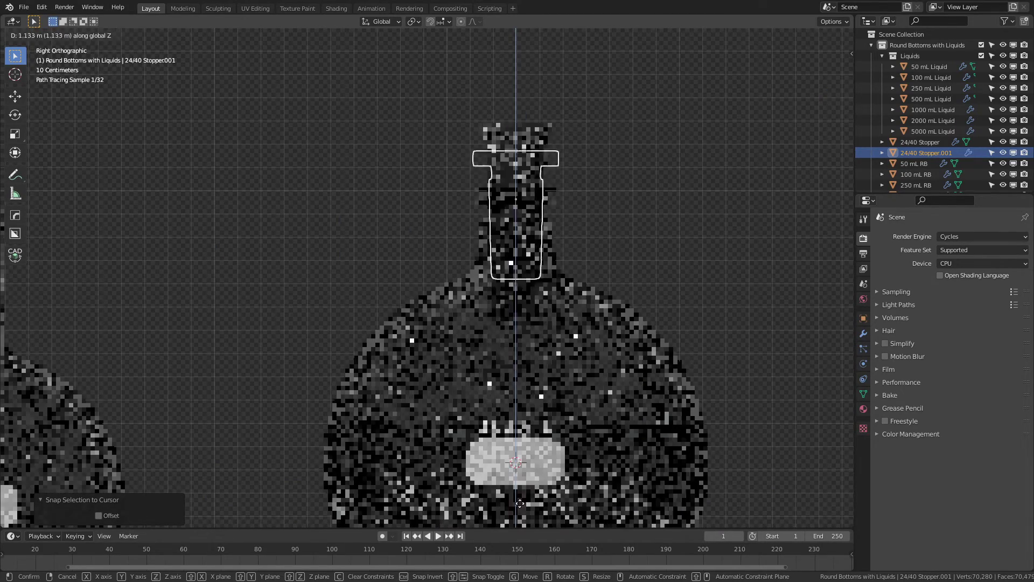
pyautogui.click(527, 456)
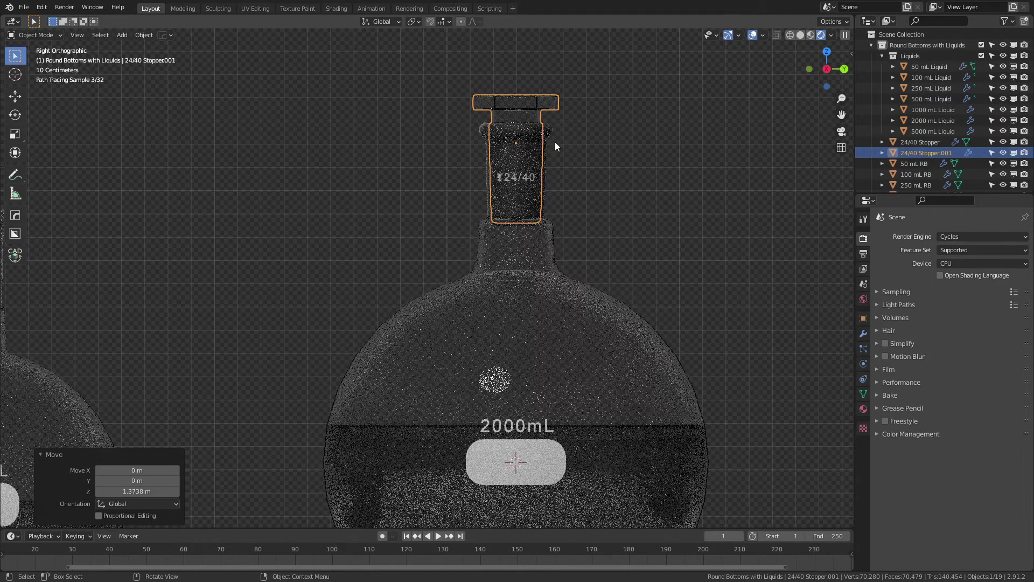
# - Snap the 3D cursor to the 5000 mL flask and snap the duplicated stopper to it
pyautogui.scroll(-4, 623, 207)
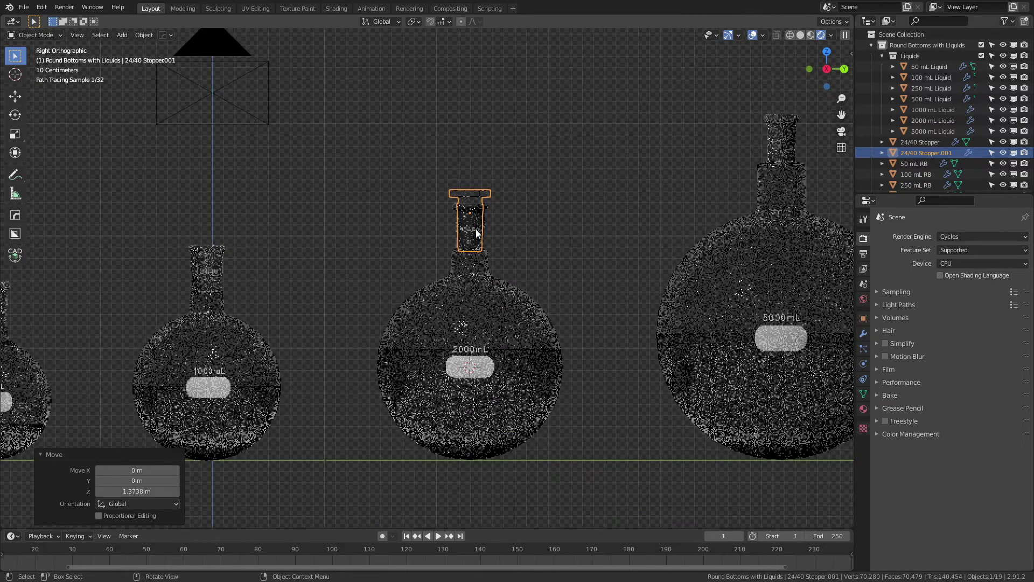
pyautogui.click(713, 307)
pyautogui.keyDown('shift'); pyautogui.moveTo(712, 307); pyautogui.dragTo(589, 291, button='middle'); pyautogui.keyUp('shift')
pyautogui.hotkey('shift', 's')
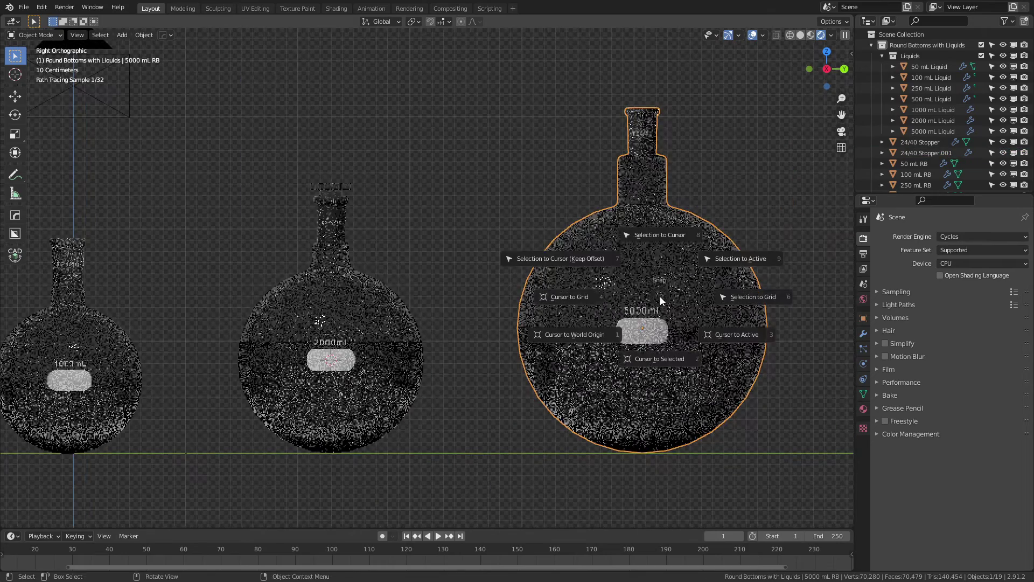
pyautogui.click(671, 366)
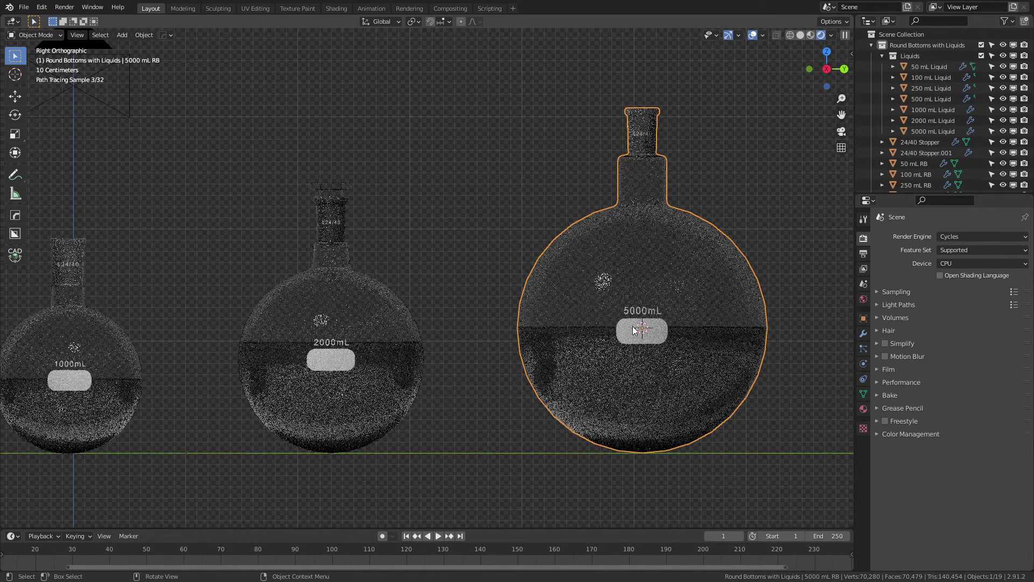
pyautogui.click(344, 188)
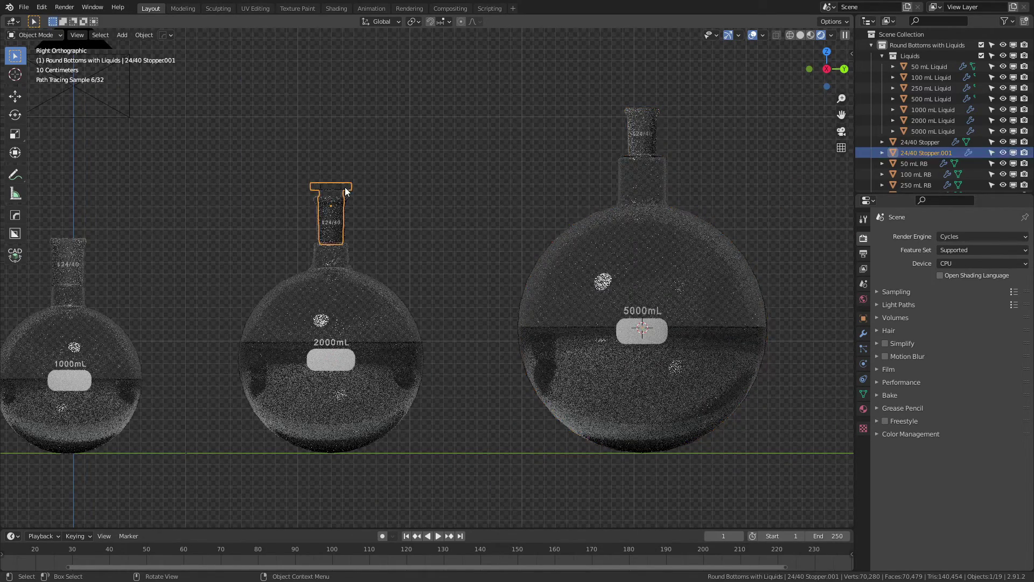
pyautogui.hotkey('shift', 's')
pyautogui.press('8')
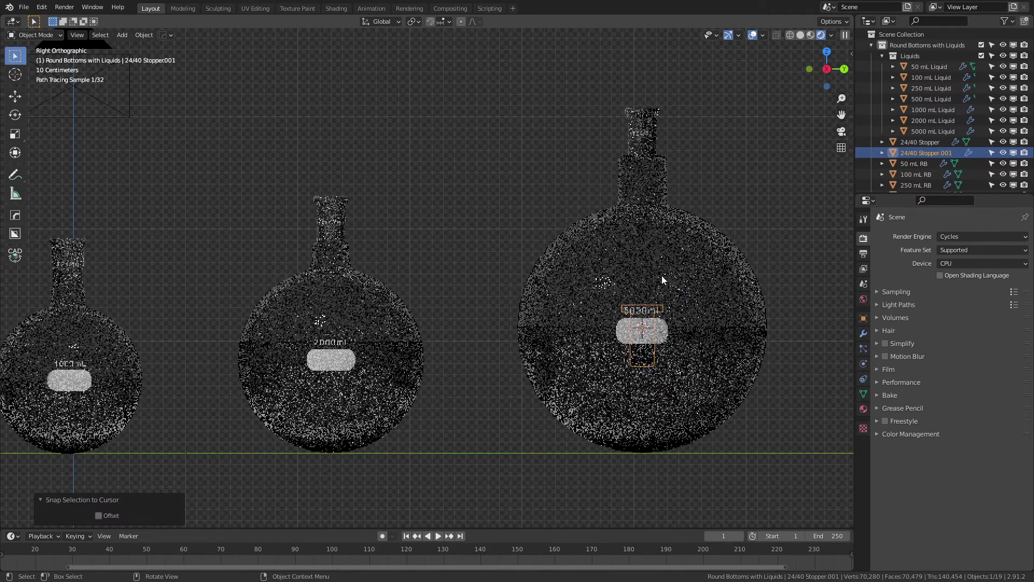
# - Raise the duplicated stopper about 1.93 m along Z into the 5000 mL flask's neck
pyautogui.press('g')
pyautogui.press('z')
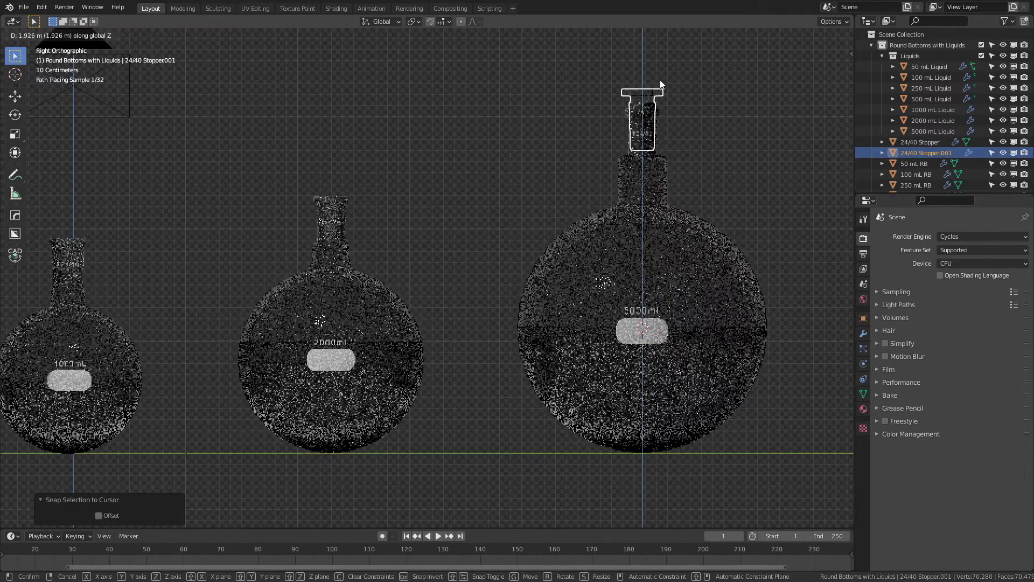
pyautogui.click(661, 81)
# - Lower the stopper about 0.02 m along Z to seat it in the 5000 mL flask's neck, and deselect it
pyautogui.scroll(3, 705, 125)
pyautogui.scroll(4, 492, 281)
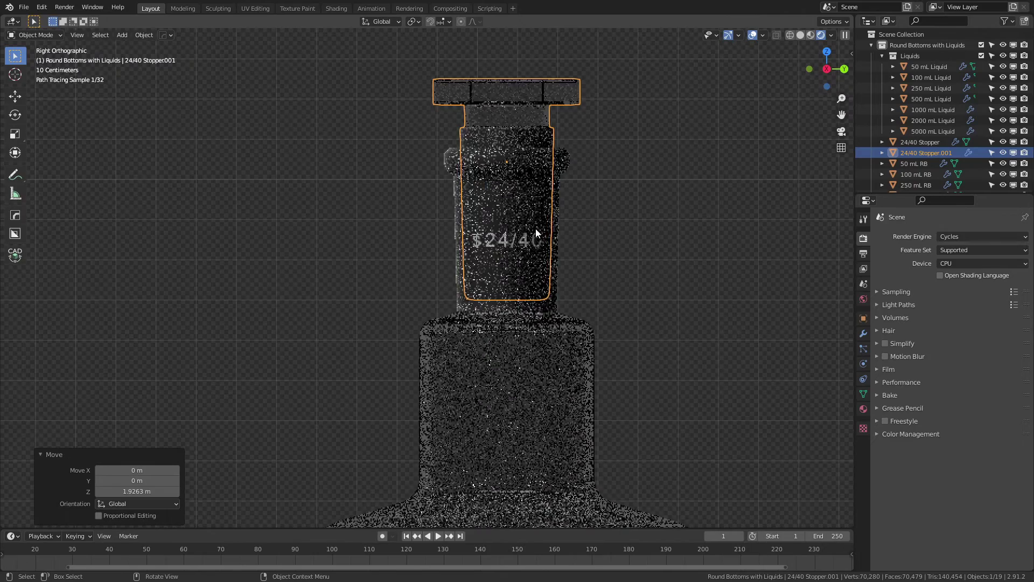
pyautogui.press('g')
pyautogui.press('z')
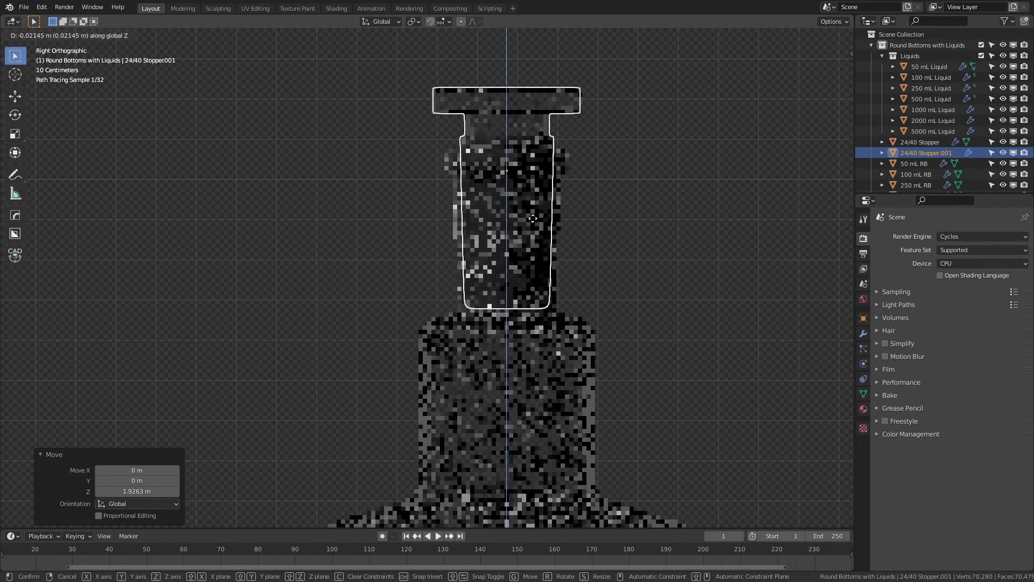
pyautogui.click(533, 219)
pyautogui.scroll(-4, 537, 242)
pyautogui.click(534, 301)
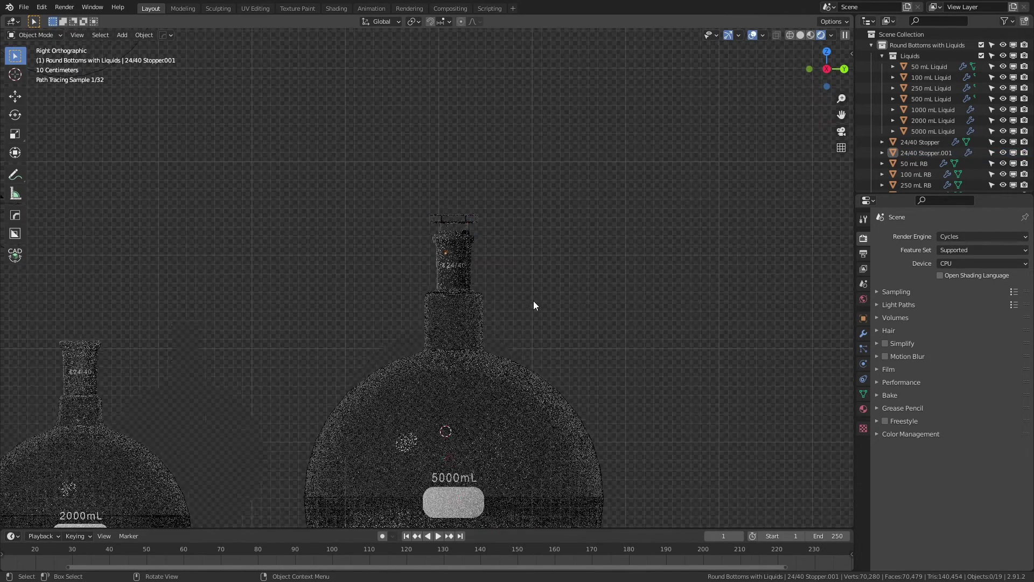
# - Turn the Subdivision modifier's viewport display on for the 5000 mL flask and switch it back off
pyautogui.scroll(-3, 499, 309)
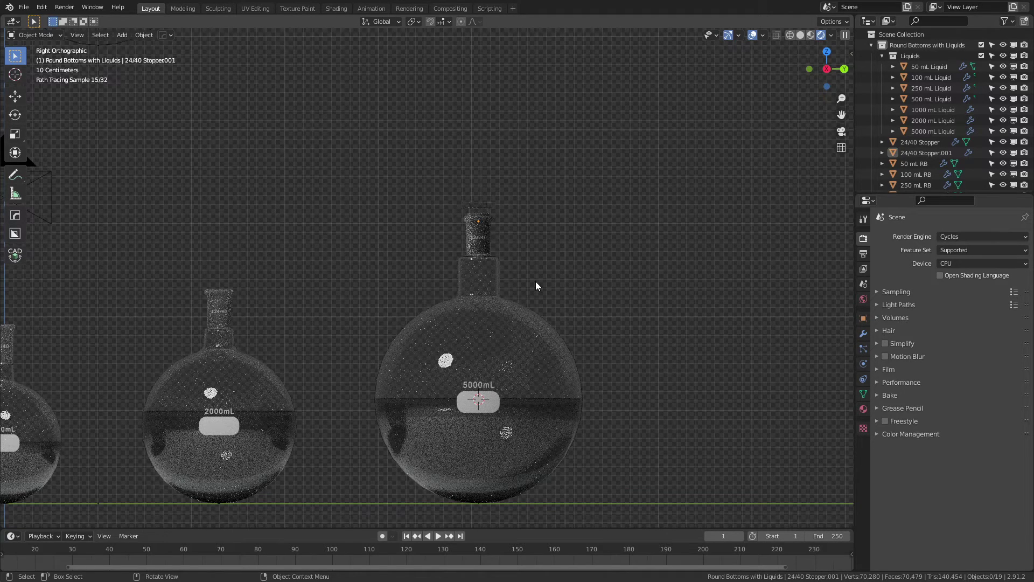
pyautogui.click(518, 316)
pyautogui.click(864, 333)
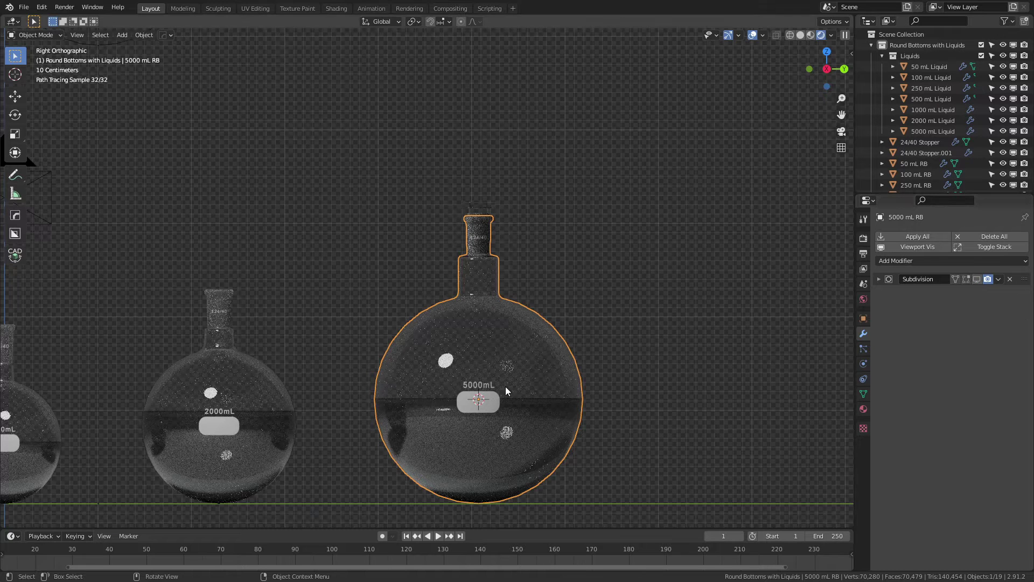
pyautogui.click(978, 278)
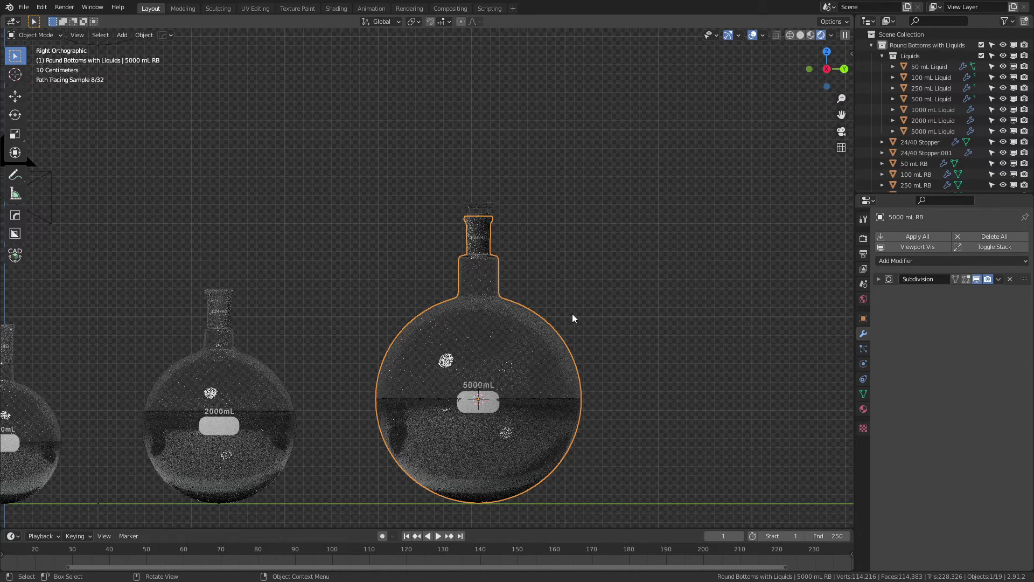
pyautogui.click(976, 279)
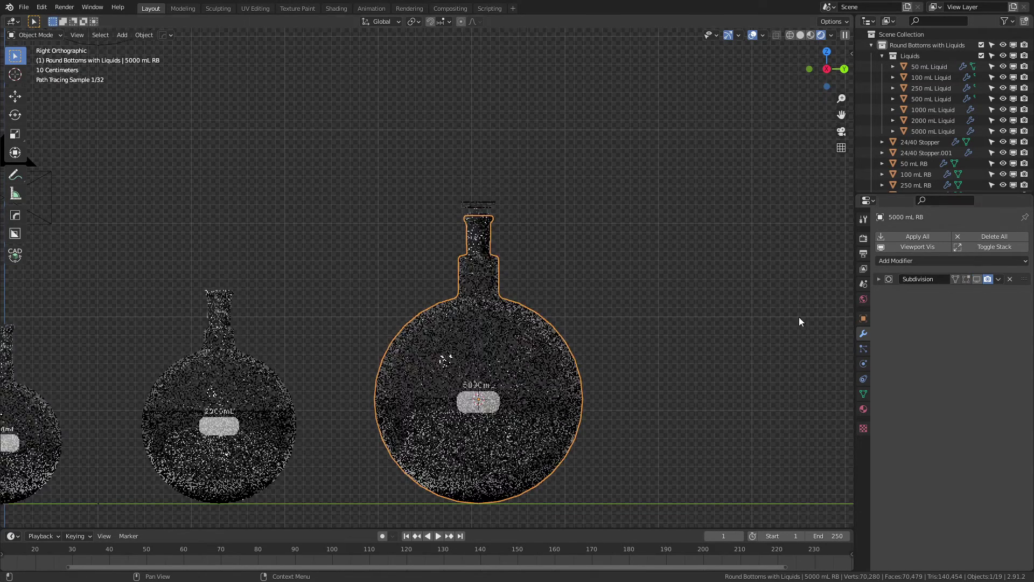
# - Rotate the 2000 mL flask about 34.5° in the right view and clear its rotation
pyautogui.scroll(-4, 529, 357)
pyautogui.keyDown('shift'); pyautogui.moveTo(290, 319); pyautogui.dragTo(500, 337, button='middle'); pyautogui.keyUp('shift')
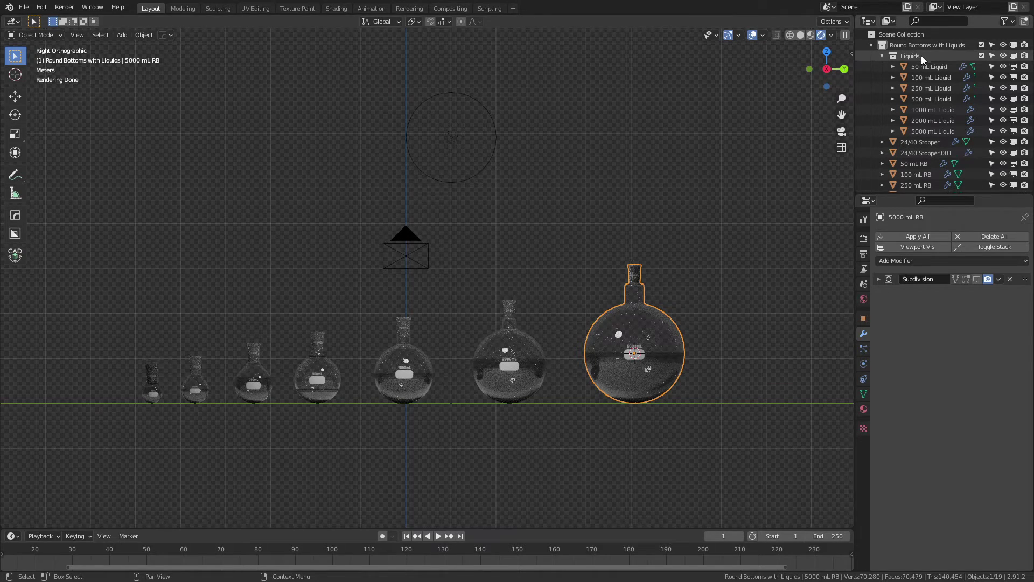
pyautogui.click(519, 335)
pyautogui.press('r')
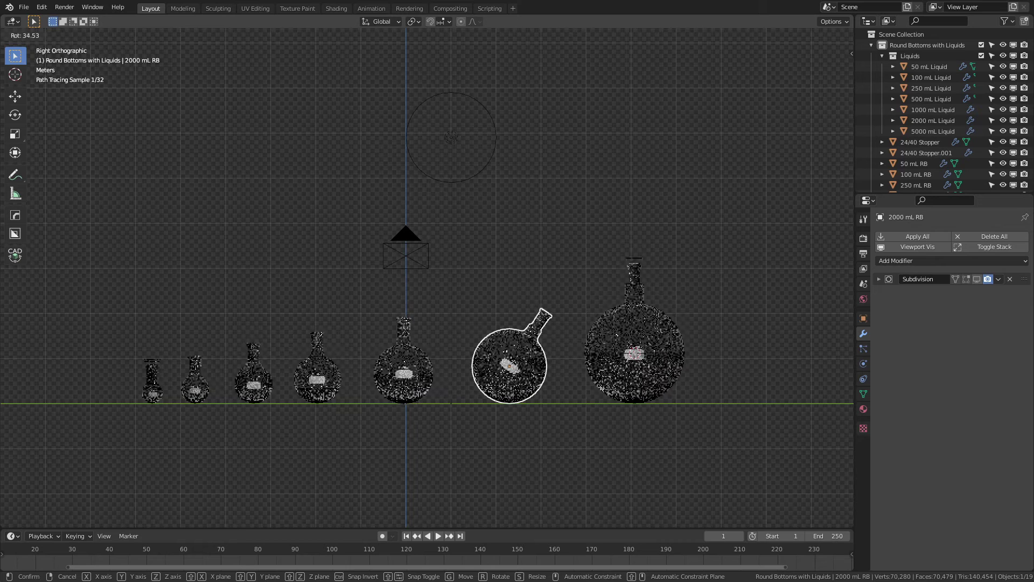
pyautogui.click(489, 372)
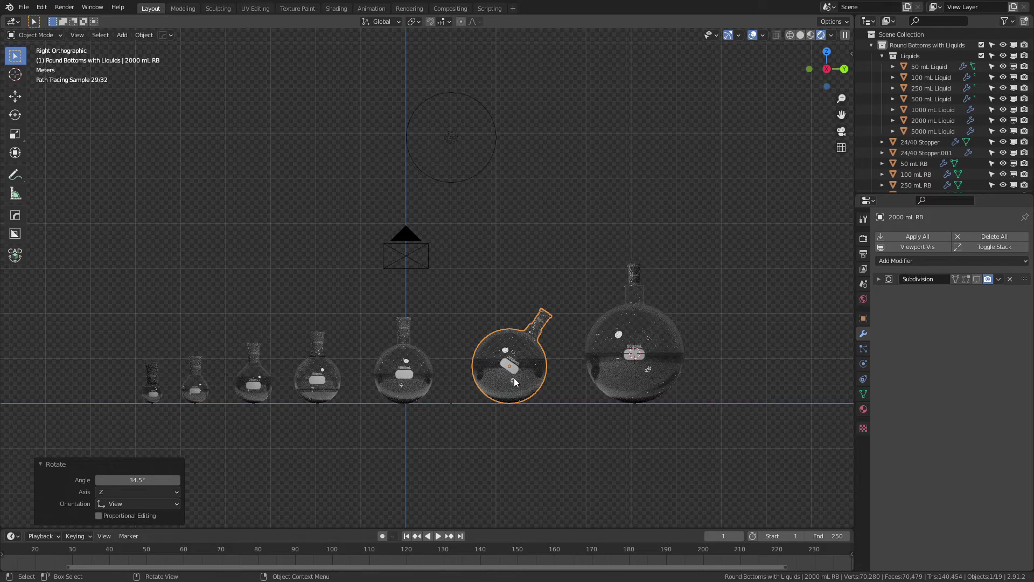
pyautogui.hotkey('alt', 'r')
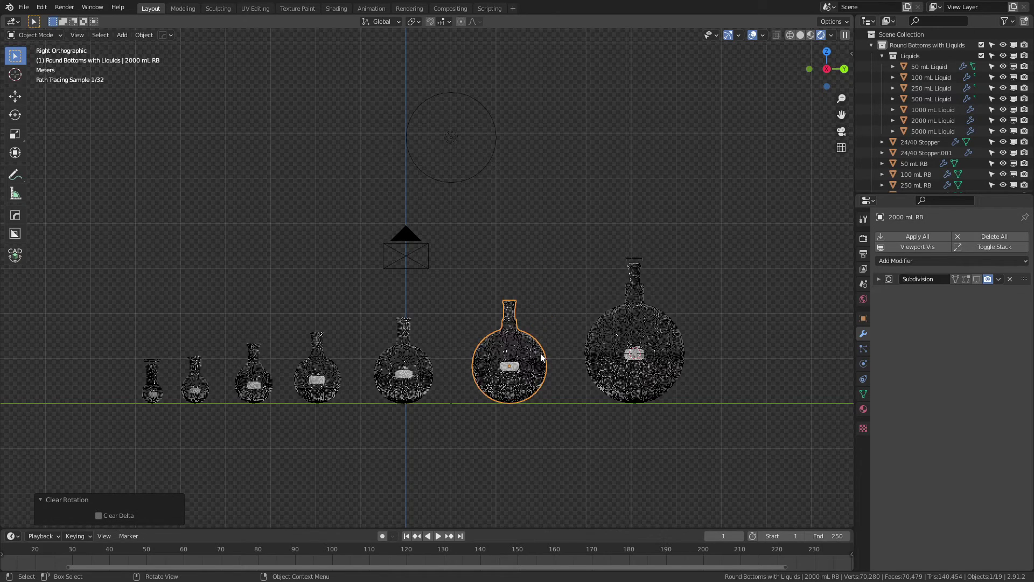
# - Add a Copy Location constraint to the 2000 mL liquid targeting the 2000 mL RB flask, and deselect the liquid
pyautogui.scroll(3, 552, 355)
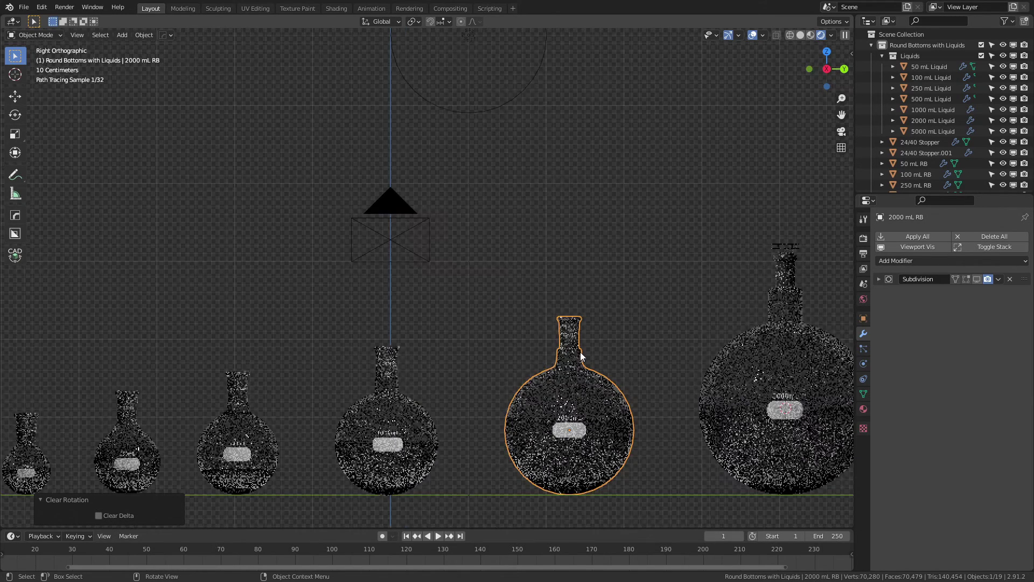
pyautogui.keyDown('shift'); pyautogui.moveTo(580, 352); pyautogui.dragTo(574, 300, button='middle'); pyautogui.keyUp('shift')
pyautogui.click(863, 377)
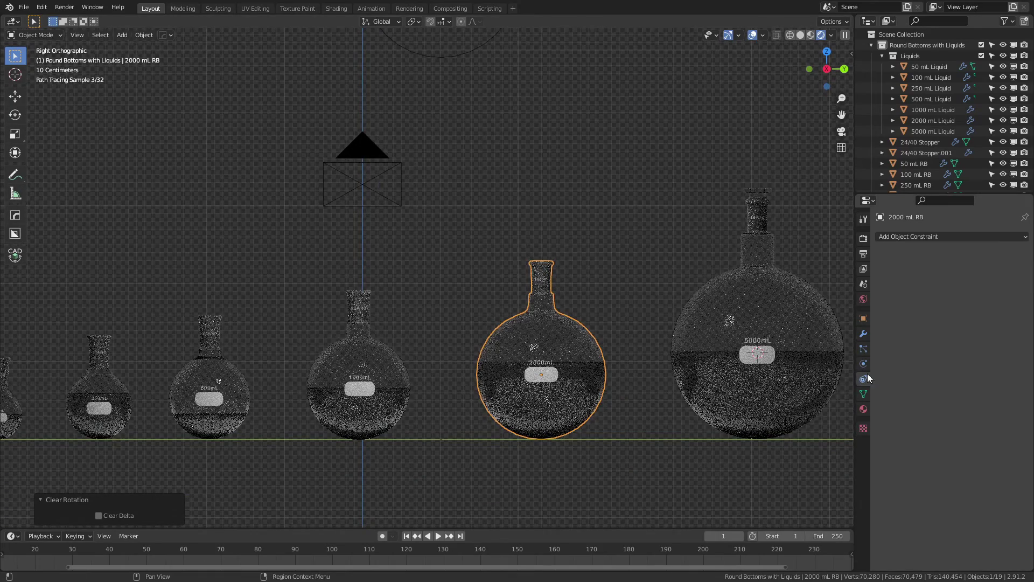
pyautogui.click(517, 391)
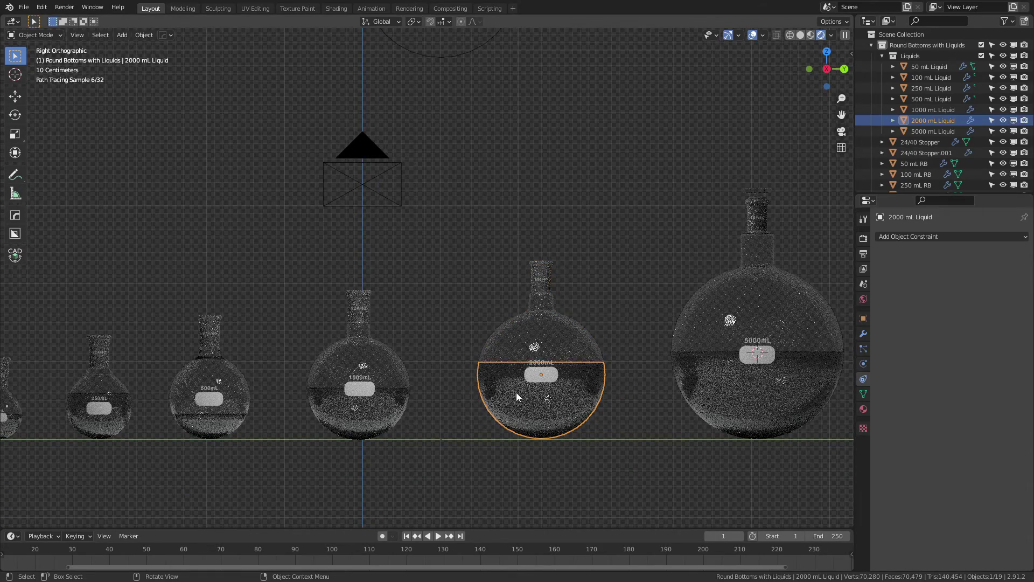
pyautogui.click(901, 238)
pyautogui.click(853, 266)
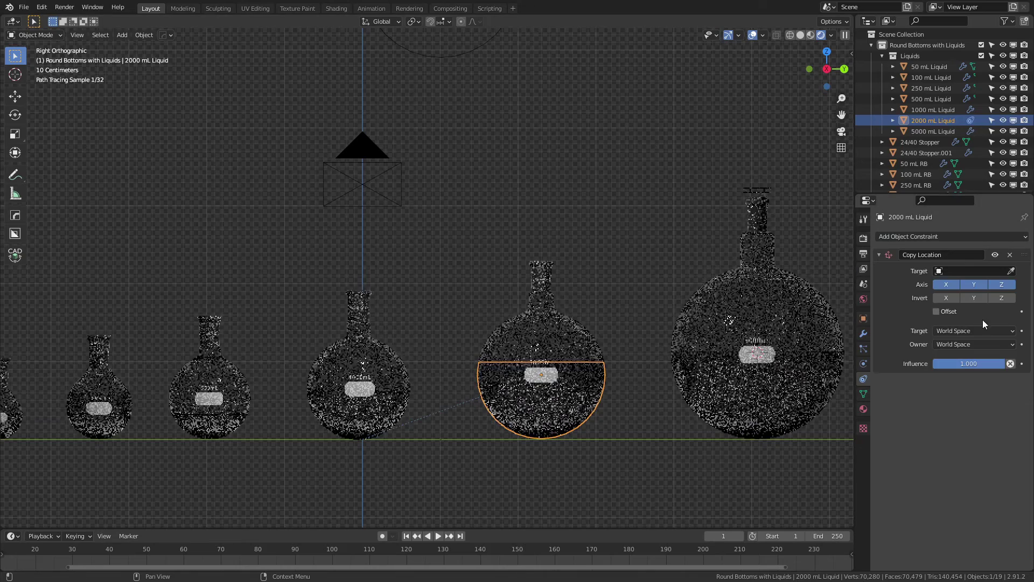
pyautogui.click(954, 272)
pyautogui.click(931, 340)
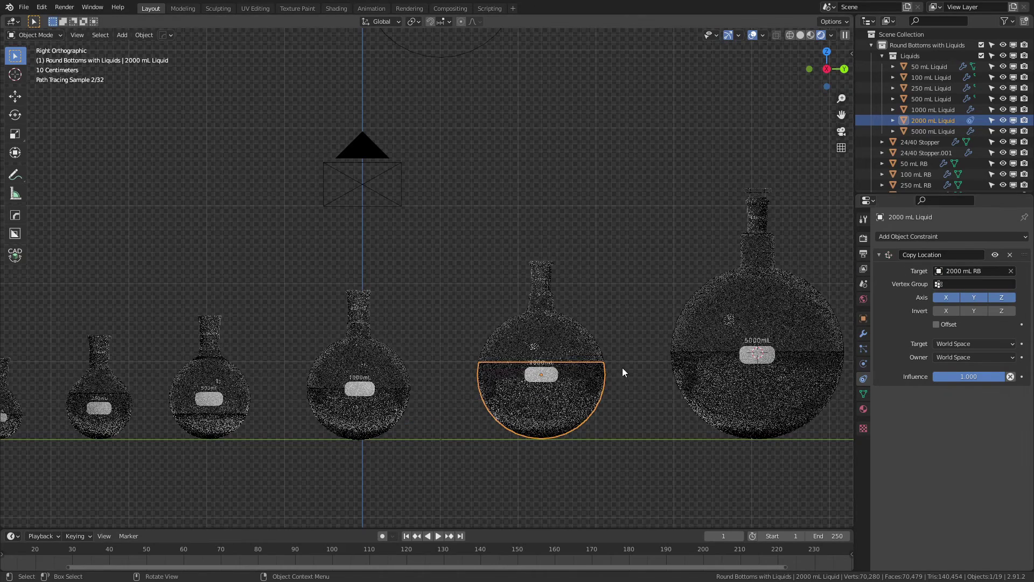
pyautogui.click(616, 400)
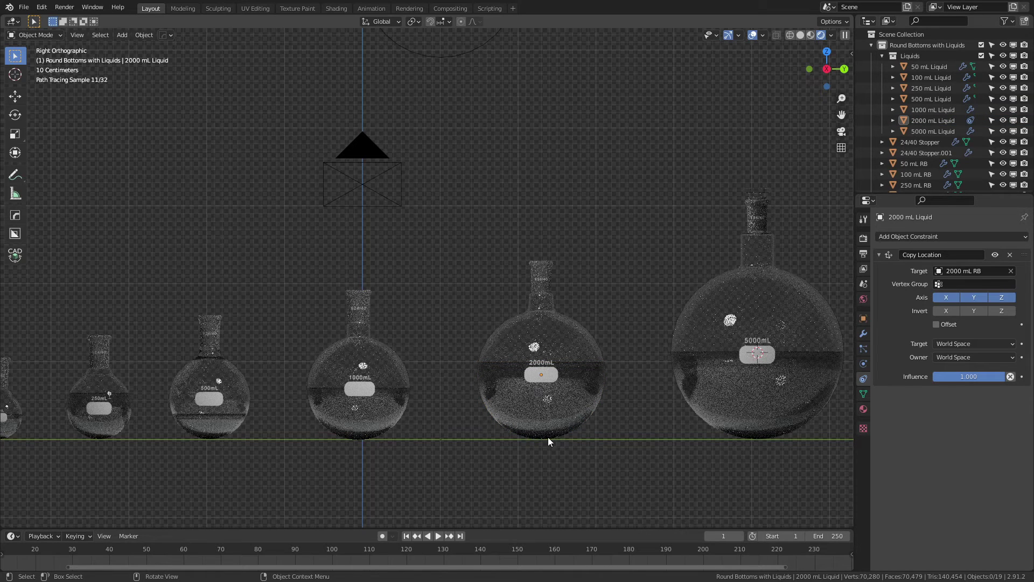
# - Try moving and rotating the 2000 mL flask to test its liquid's constraint, cancelling both transforms
pyautogui.click(585, 342)
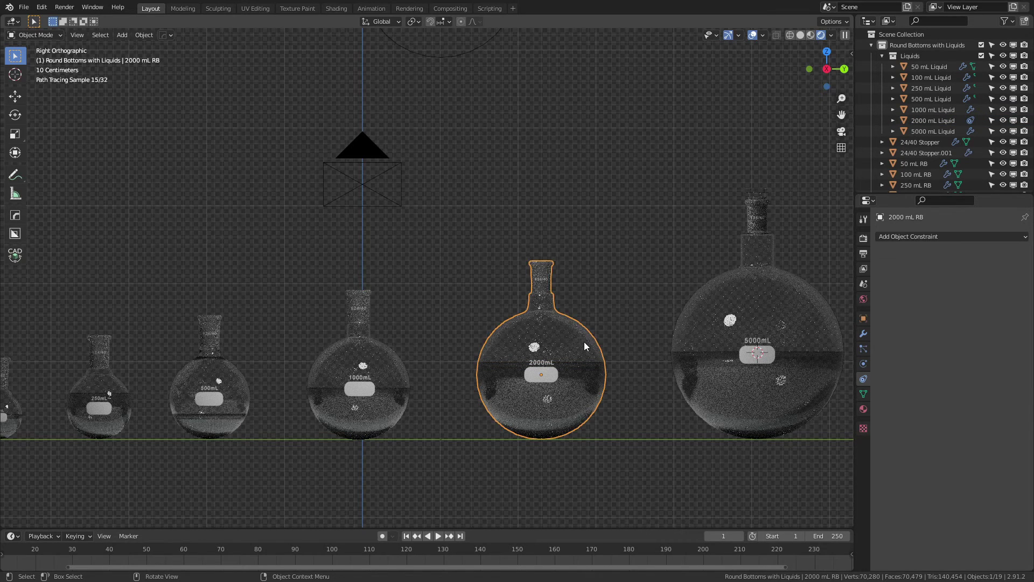
pyautogui.press('g')
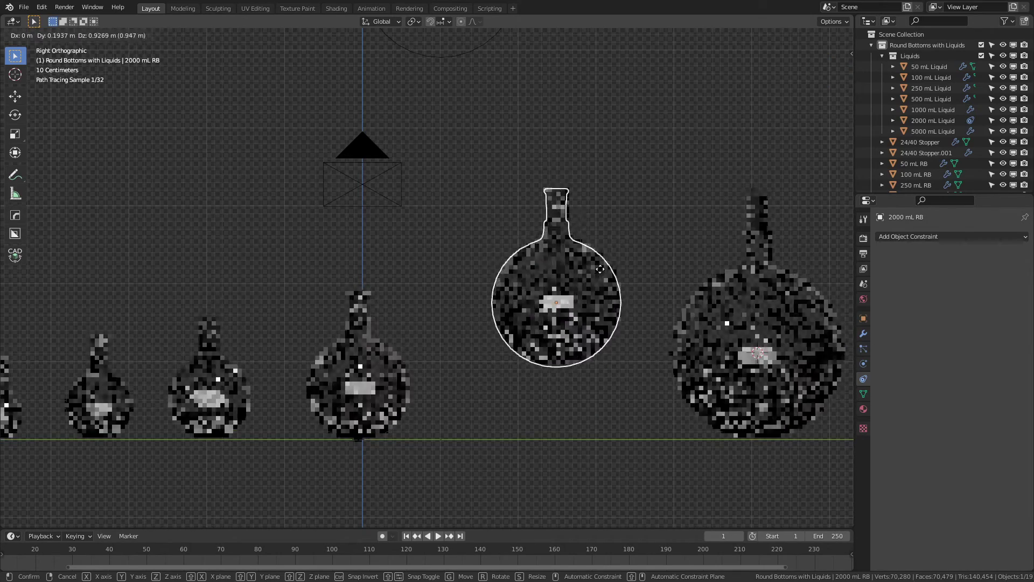
pyautogui.press('Escape')
pyautogui.press('r')
pyautogui.press('Escape')
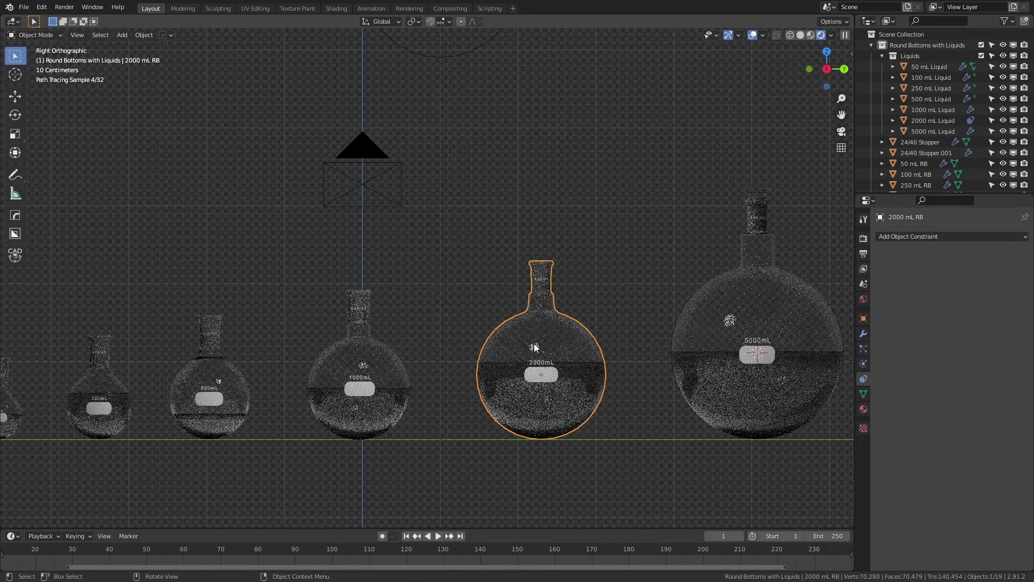
# - Select the 1000 mL flask together with its liquid and try moving both in the horizontal plane, cancelling the move
pyautogui.click(519, 398)
pyautogui.click(380, 416)
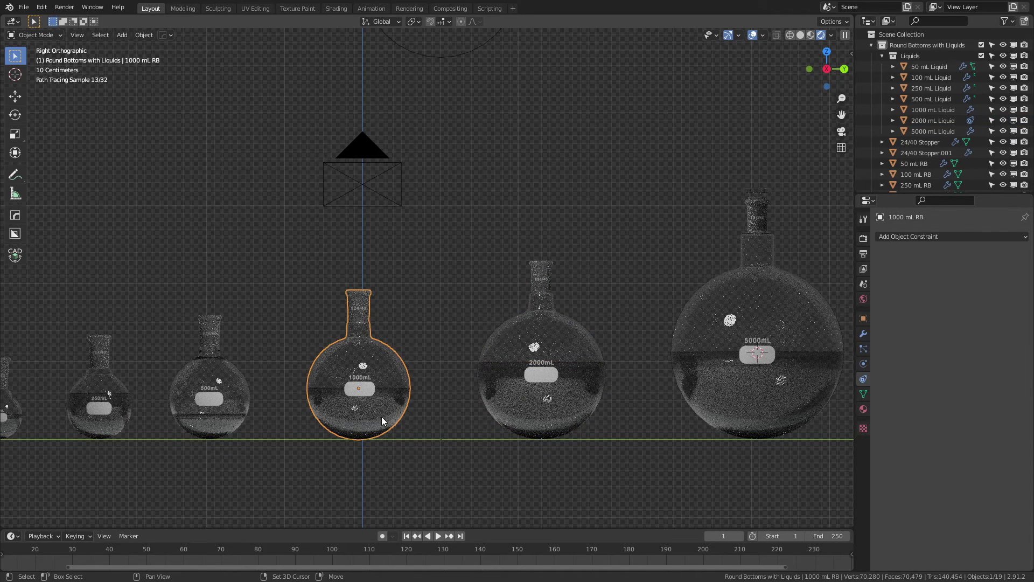
pyautogui.click(382, 416)
pyautogui.moveTo(384, 412)
pyautogui.mouseDown(button='middle')
pyautogui.moveTo(393, 409)
pyautogui.moveTo(377, 393)
pyautogui.mouseUp(button='middle')
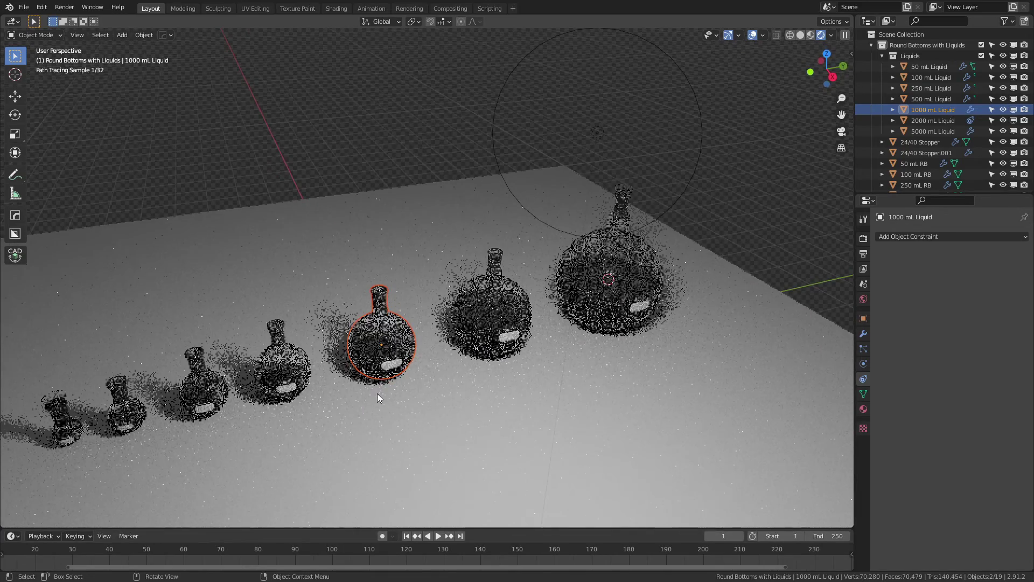
pyautogui.press('g')
pyautogui.hotkey('shift', 'z')
pyautogui.press('Escape')
# - Examine the material settings of the 2000 mL liquid and of its flask, and leave the liquid selected
pyautogui.click(488, 303)
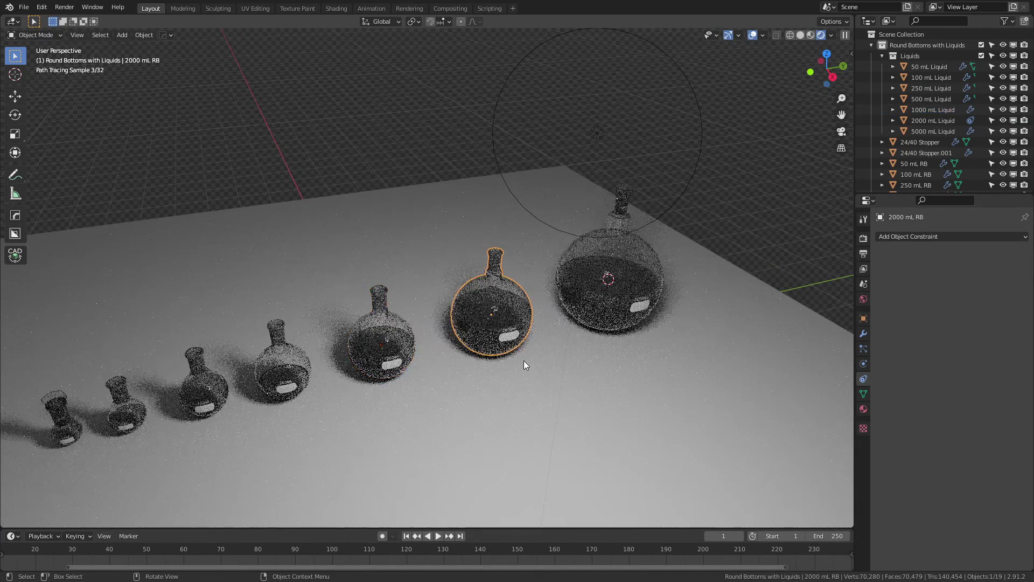
pyautogui.moveTo(525, 361); pyautogui.dragTo(485, 349, button='middle')
pyautogui.click(405, 345)
pyautogui.click(497, 340)
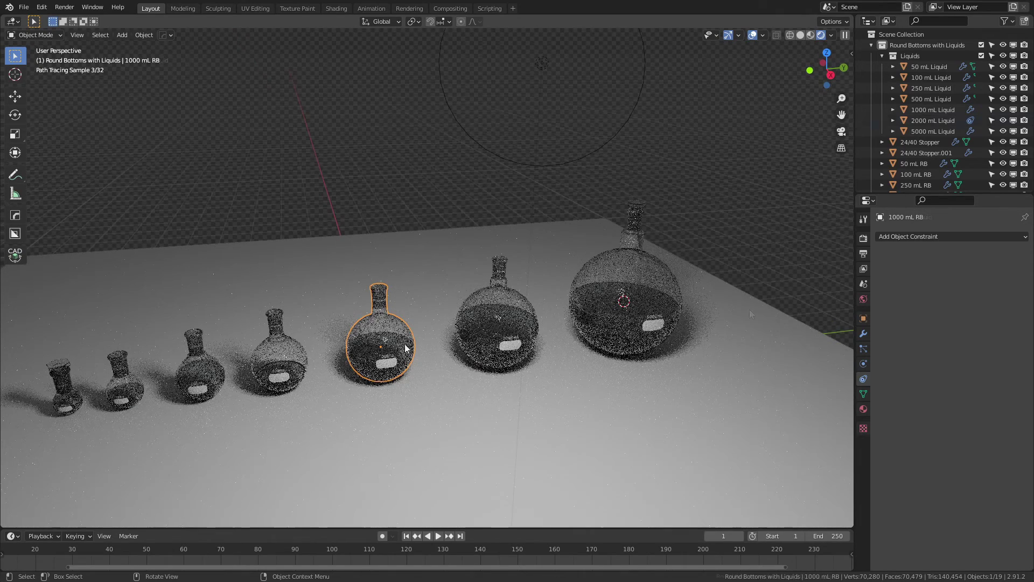
pyautogui.click(864, 409)
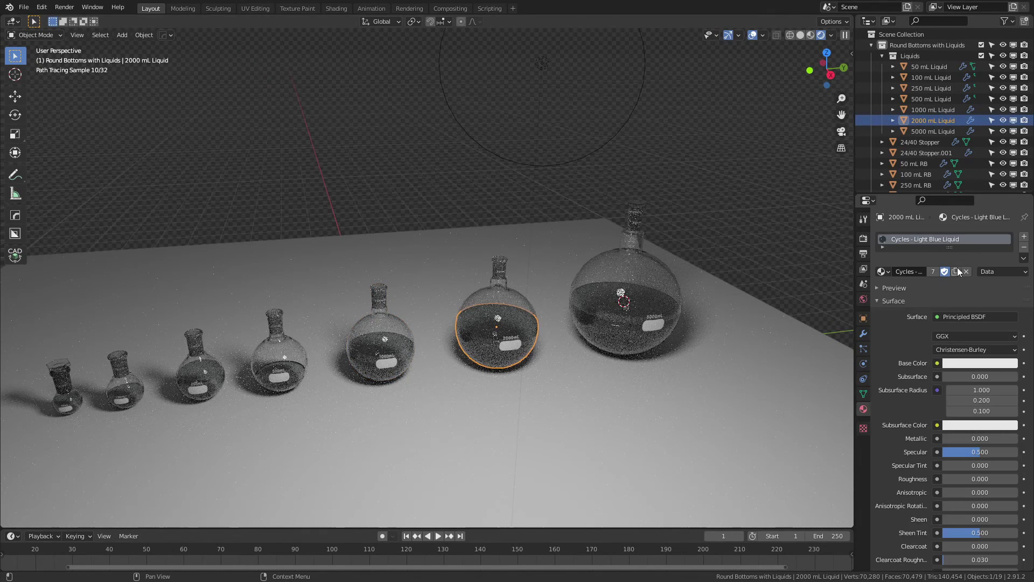
pyautogui.click(510, 313)
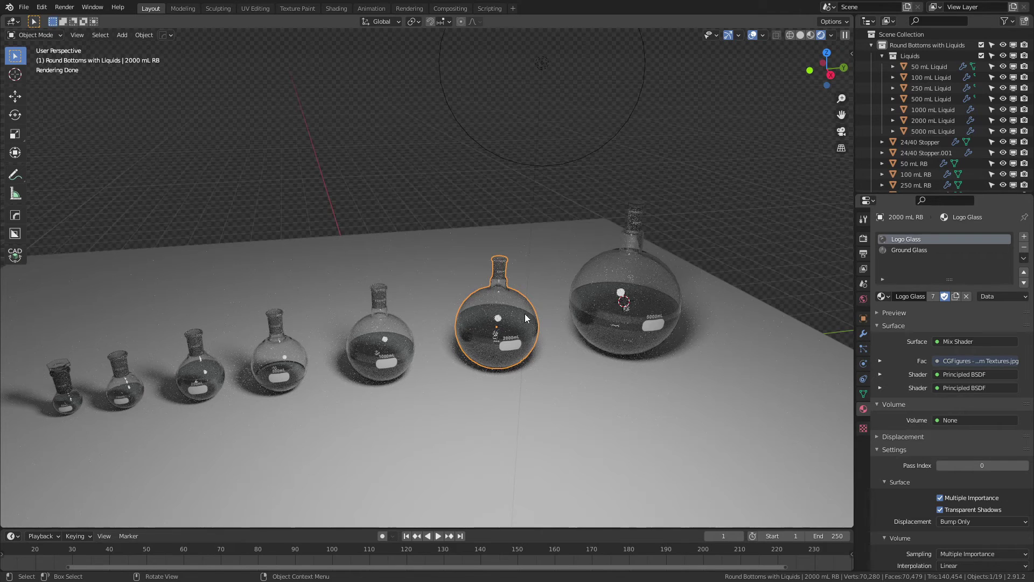
pyautogui.click(497, 345)
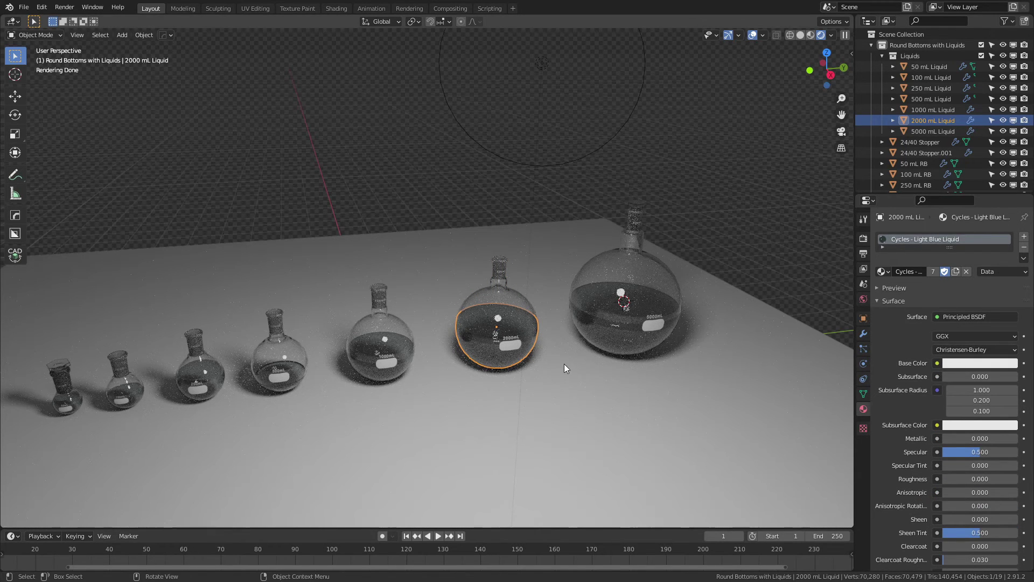
pyautogui.scroll(-3, 556, 364)
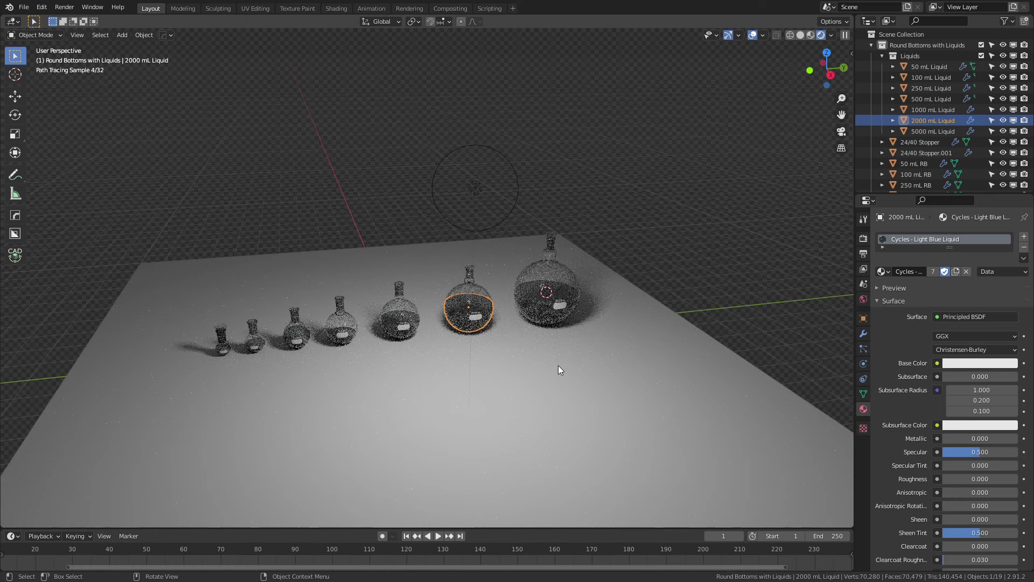